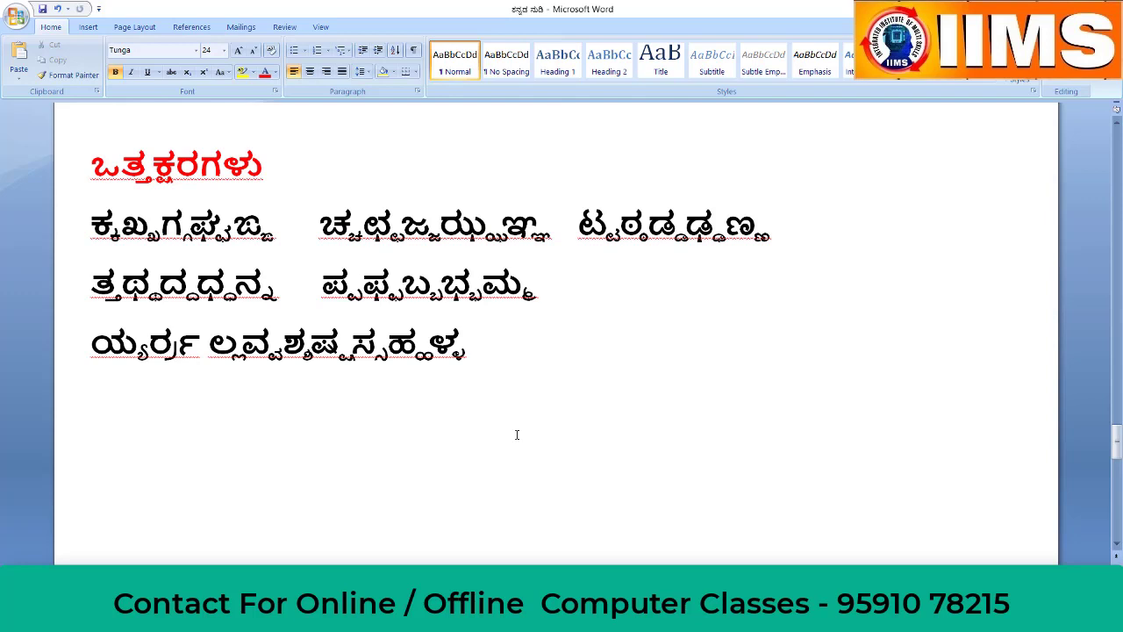
Type the doubled conjuncts ಕ್ಕ ಖ್ಖ ಗ್ಗ ಫ್ಫ, then the ಚ್ಚ, ತ್ತ and ಪ್ಪ groups through ಮ್ಮ
{"action": "type", "text": "ಕ"}
{"action": "type", "text": "f"}
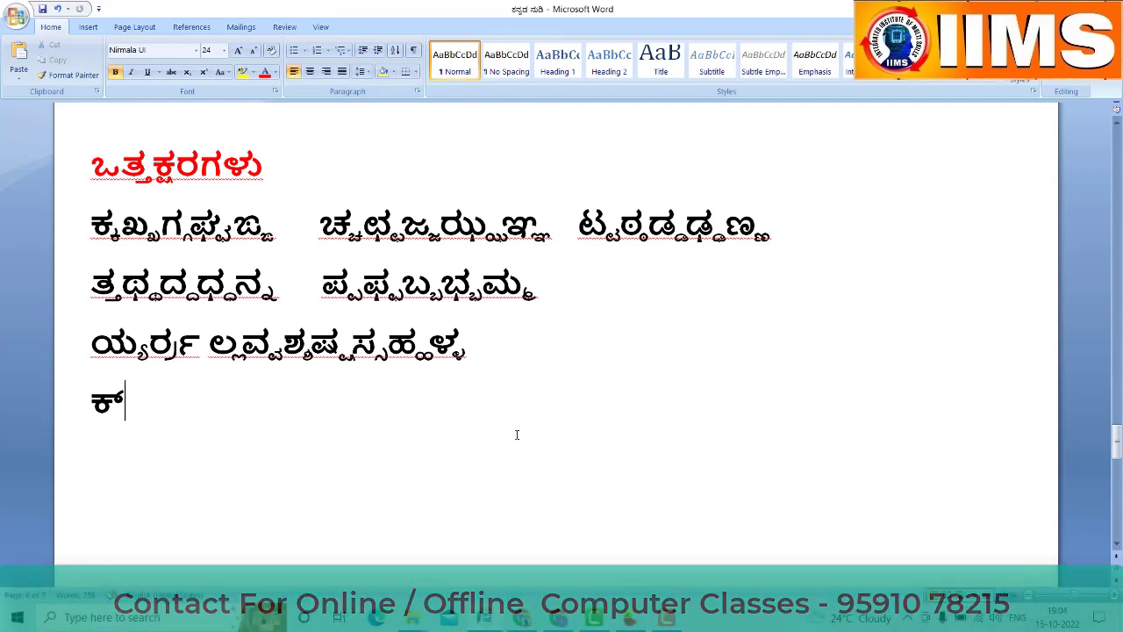
{"action": "type", "text": "ಕ"}
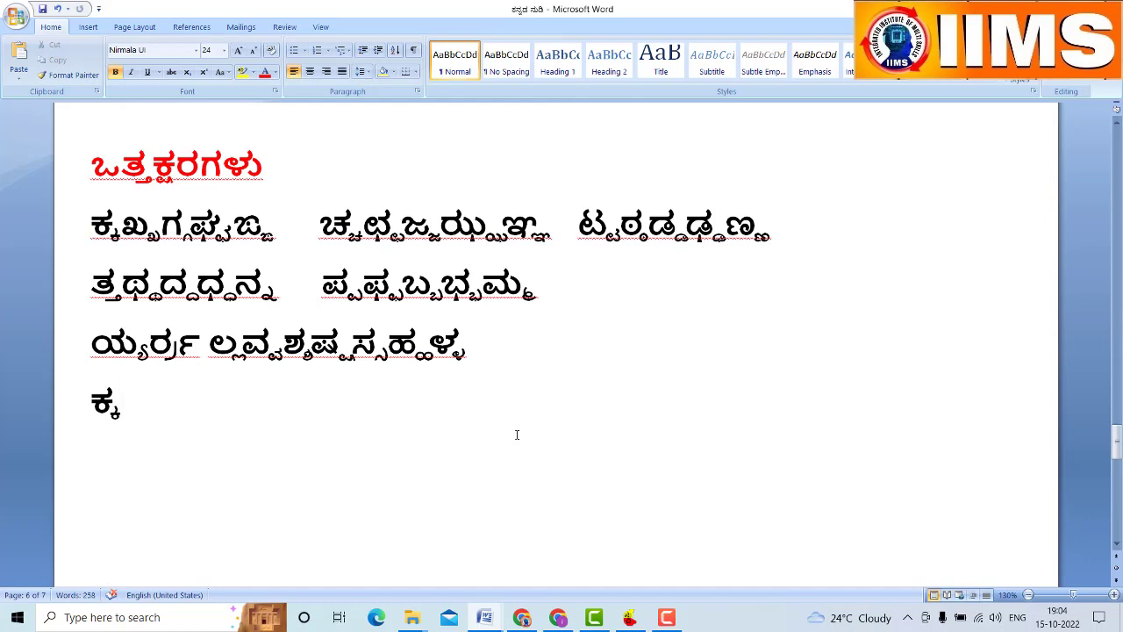
{"action": "type", "text": "ಖ"}
{"action": "type", "text": "್"}
{"action": "type", "text": "ಖ"}
{"action": "type", "text": "ಗ"}
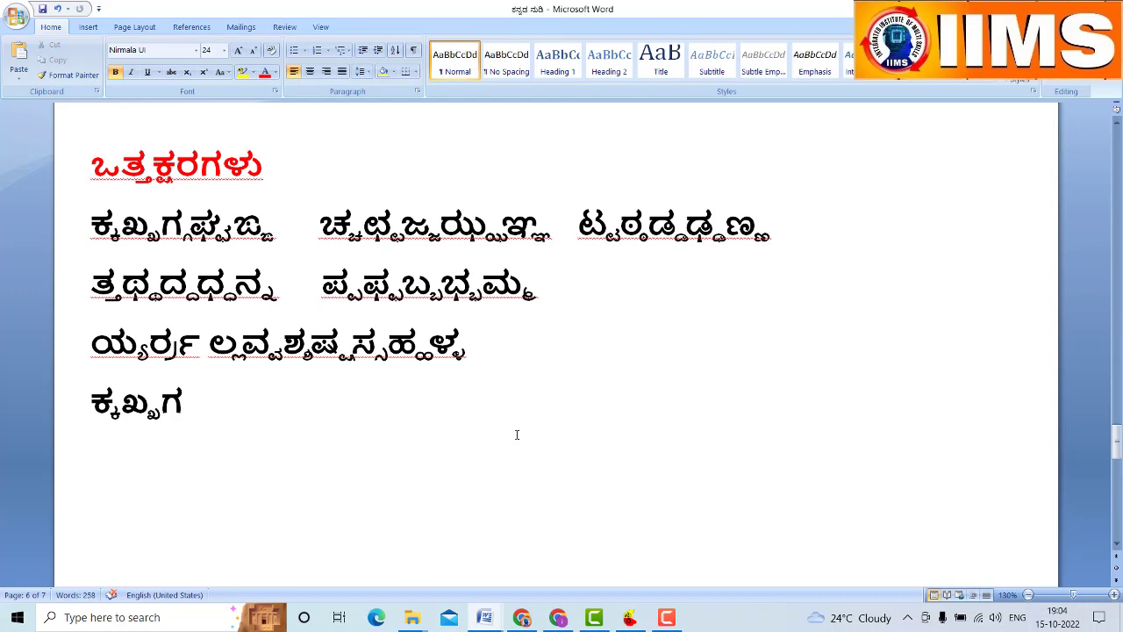
{"action": "type", "text": "್ಗ"}
{"action": "type", "text": "ಫ"}
{"action": "type", "text": "್"}
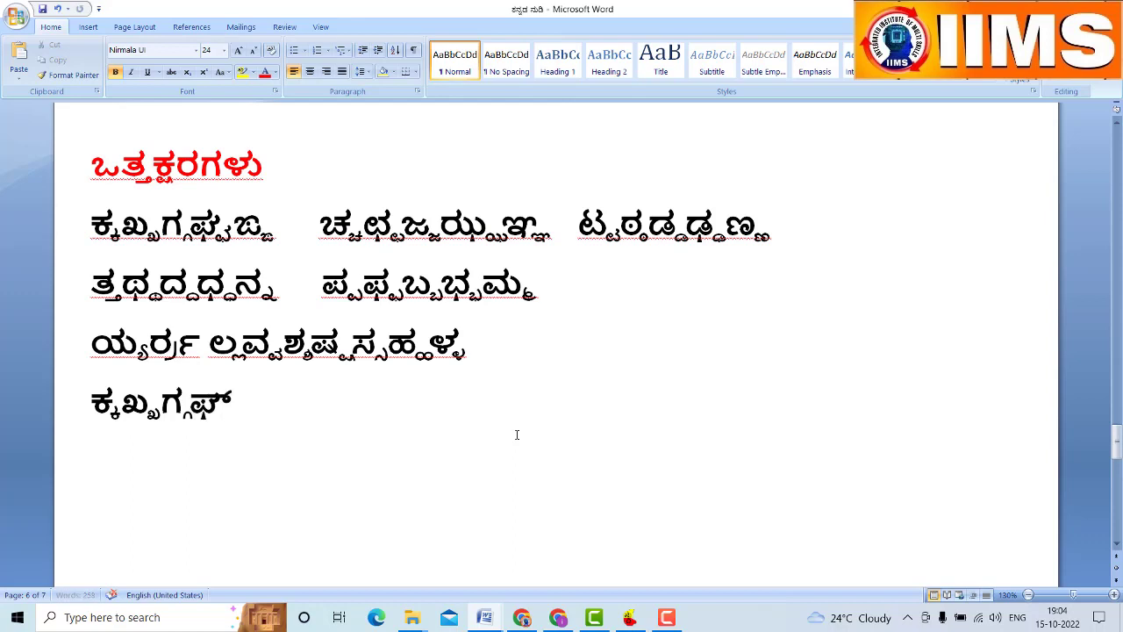
{"action": "type", "text": "ಫ"}
{"action": "type", "text": "ಜ"}
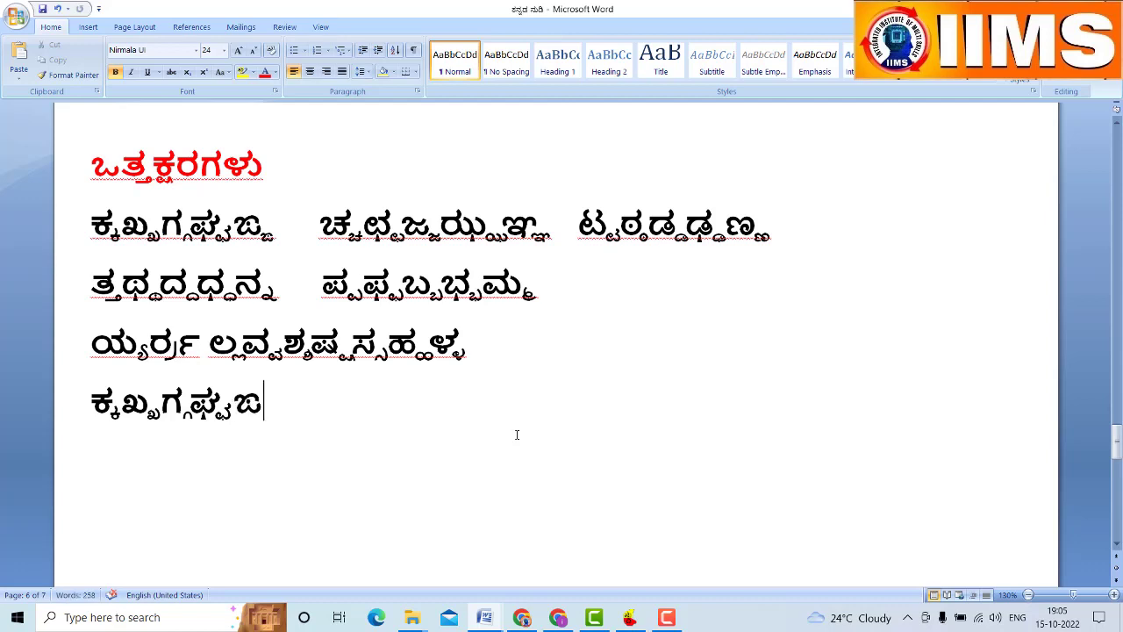
{"action": "type", "text": "್ಞ"}
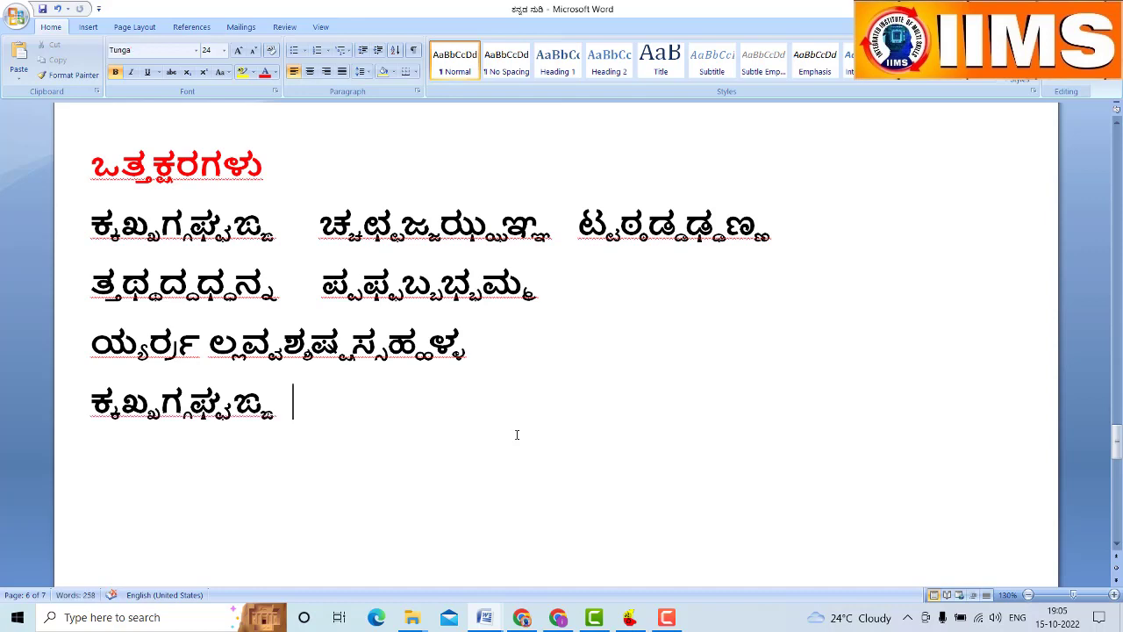
{"action": "type", "text": " ಚ್"}
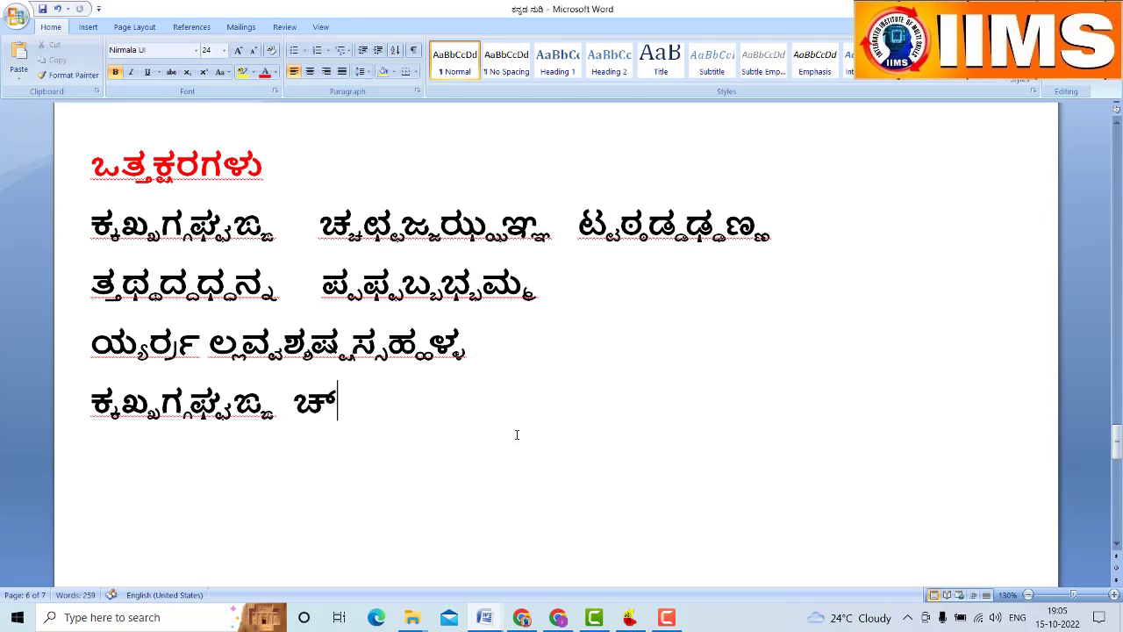
{"action": "type", "text": "ಚಛ"}
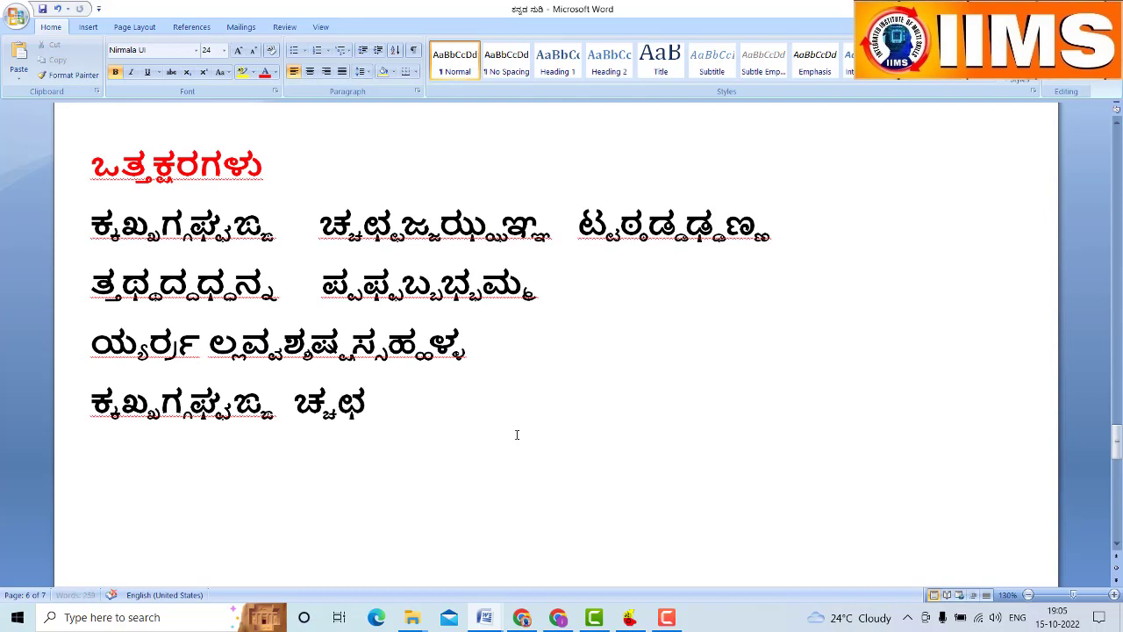
{"action": "type", "text": "್"}
{"action": "type", "text": "ಛ"}
{"action": "type", "text": "ಜ್ಜ"}
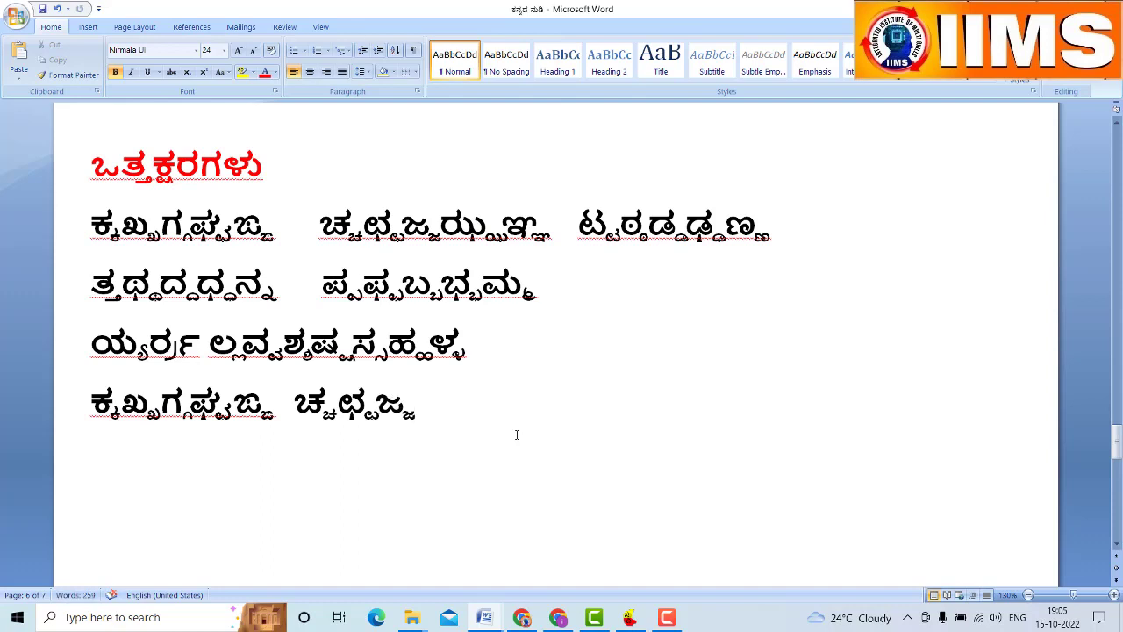
{"action": "type", "text": "ಝ್"}
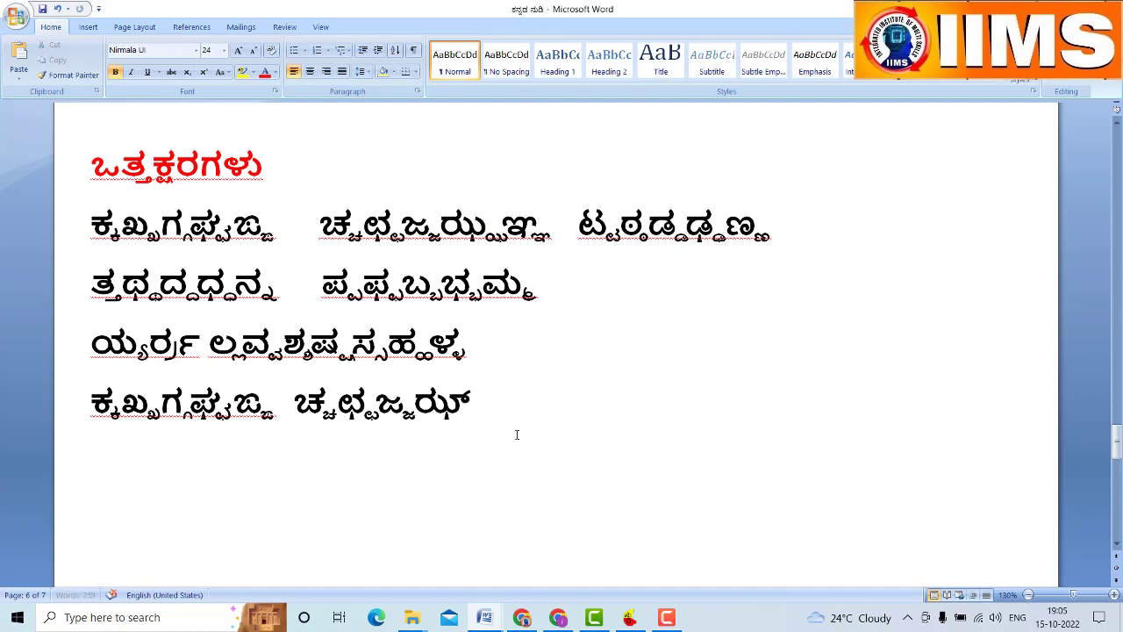
{"action": "type", "text": "ಝ"}
{"action": "type", "text": "ಞ್"}
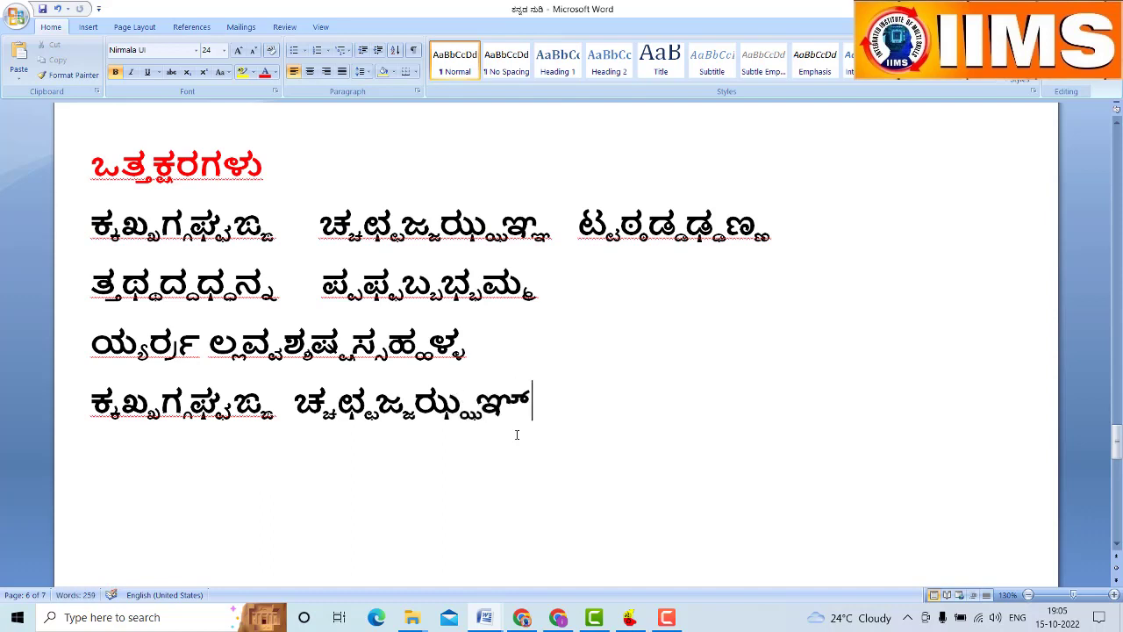
{"action": "type", "text": "ಞ ತ"}
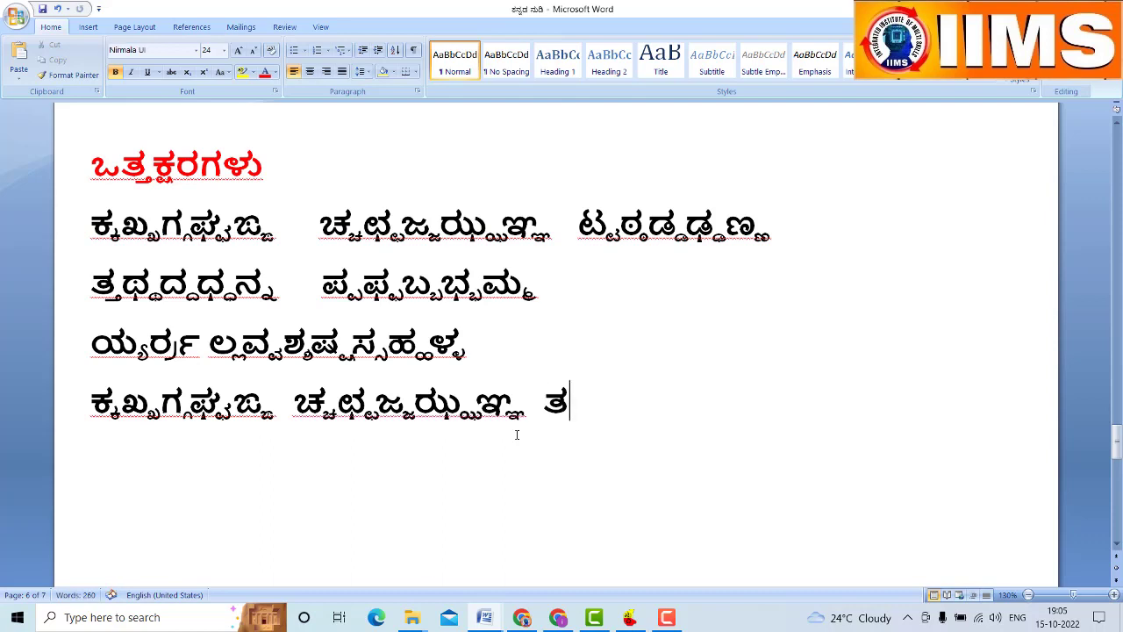
{"action": "type", "text": "್ತ"}
{"action": "type", "text": "ಥ"}
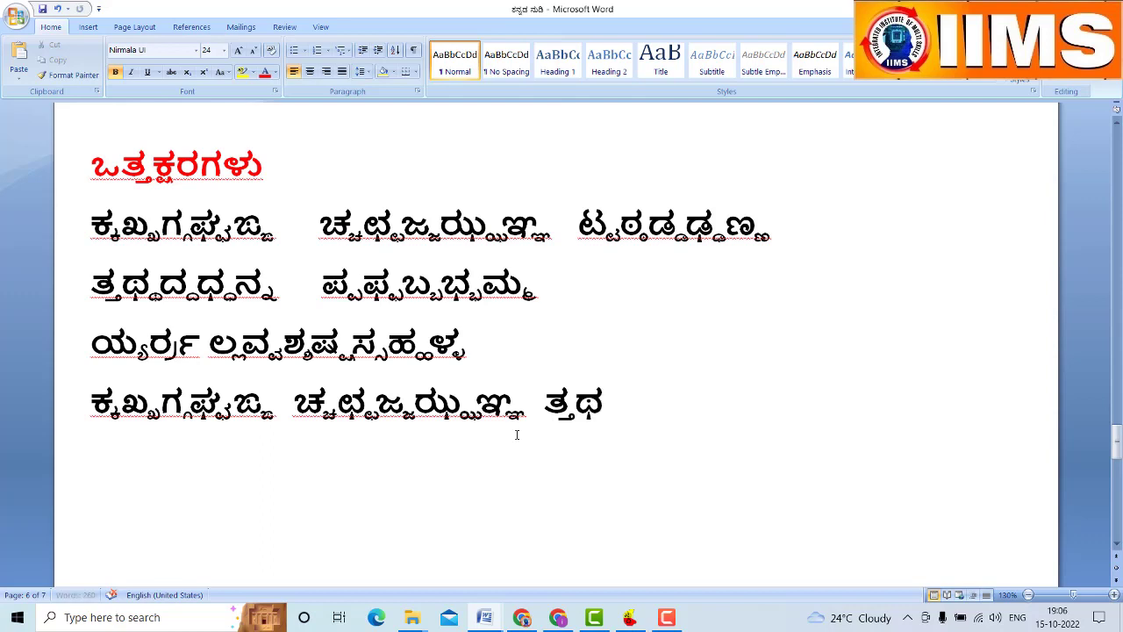
{"action": "type", "text": "್"}
{"action": "type", "text": "ಥದ"}
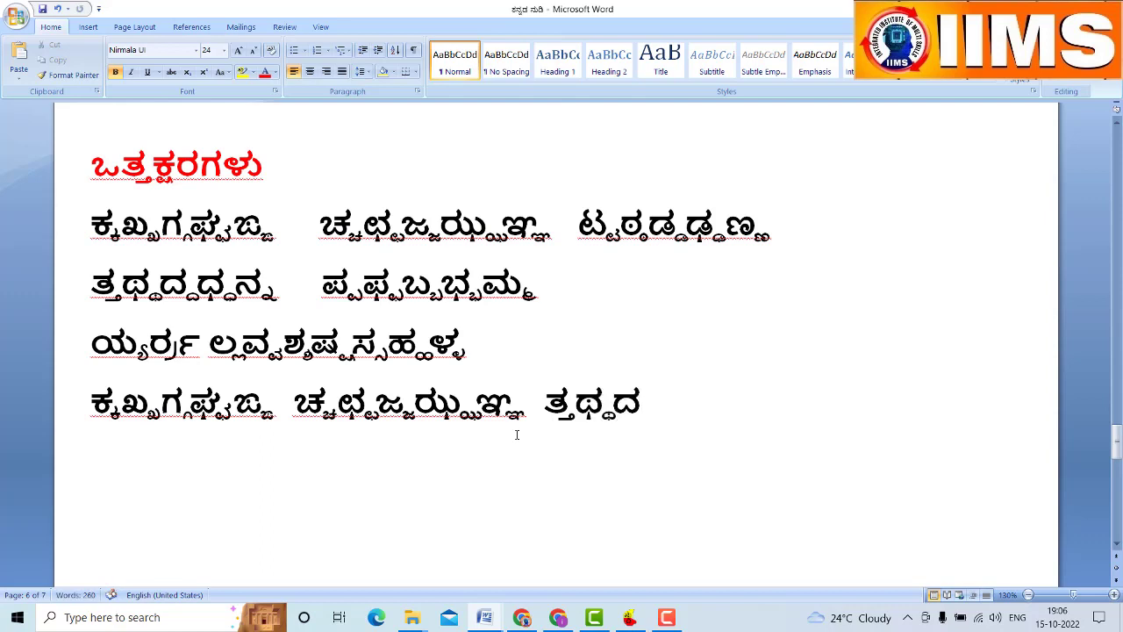
{"action": "type", "text": "್ದ"}
{"action": "type", "text": "ಧ"}
{"action": "type", "text": "್"}
{"action": "type", "text": "ಧನ"}
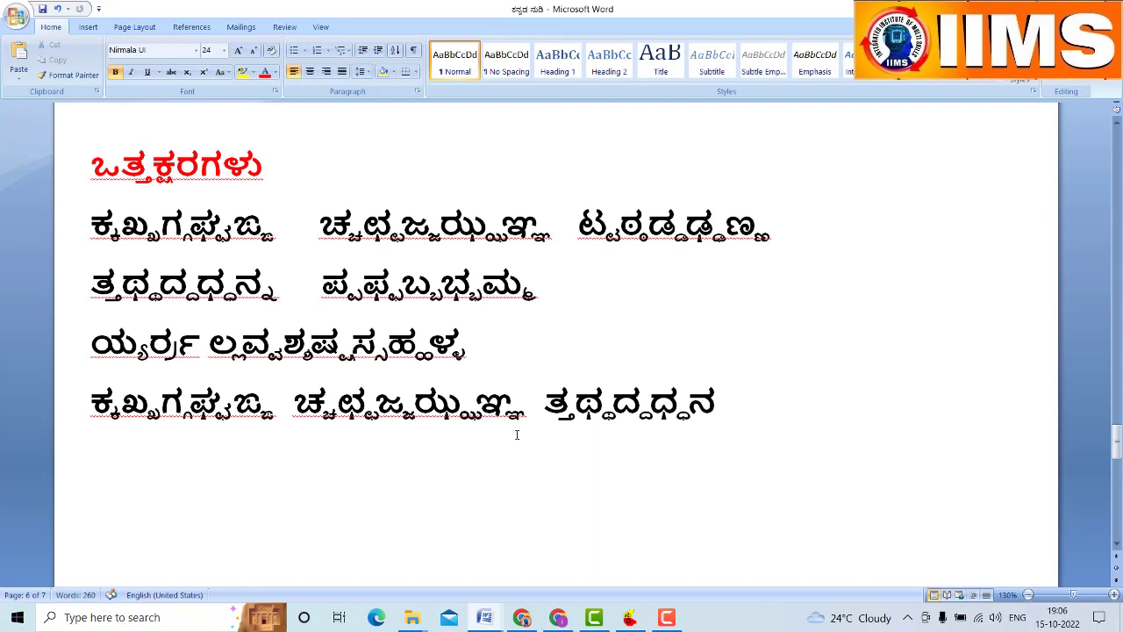
{"action": "type", "text": "್ನ"}
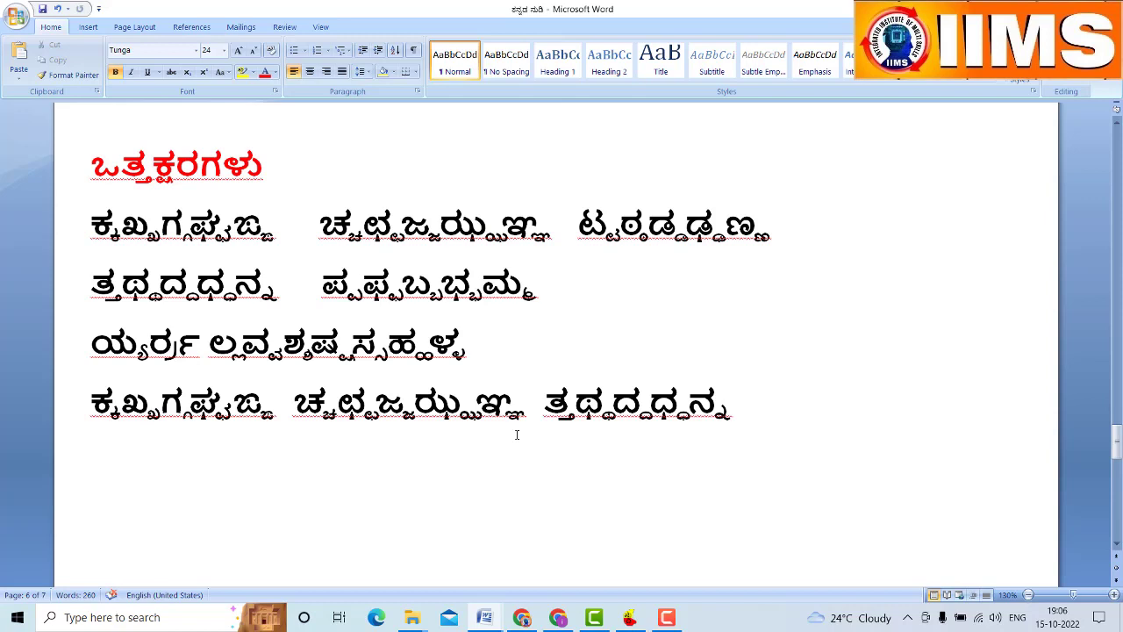
{"action": "type", "text": " ಪ್"}
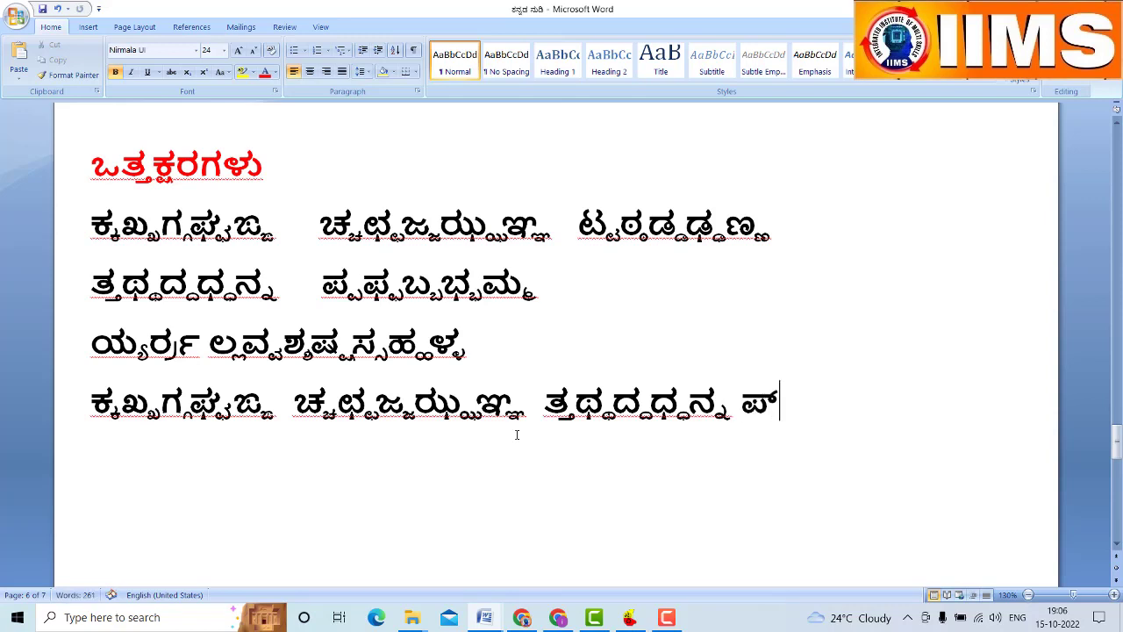
{"action": "type", "text": "ಪ"}
{"action": "type", "text": "ಫ್"}
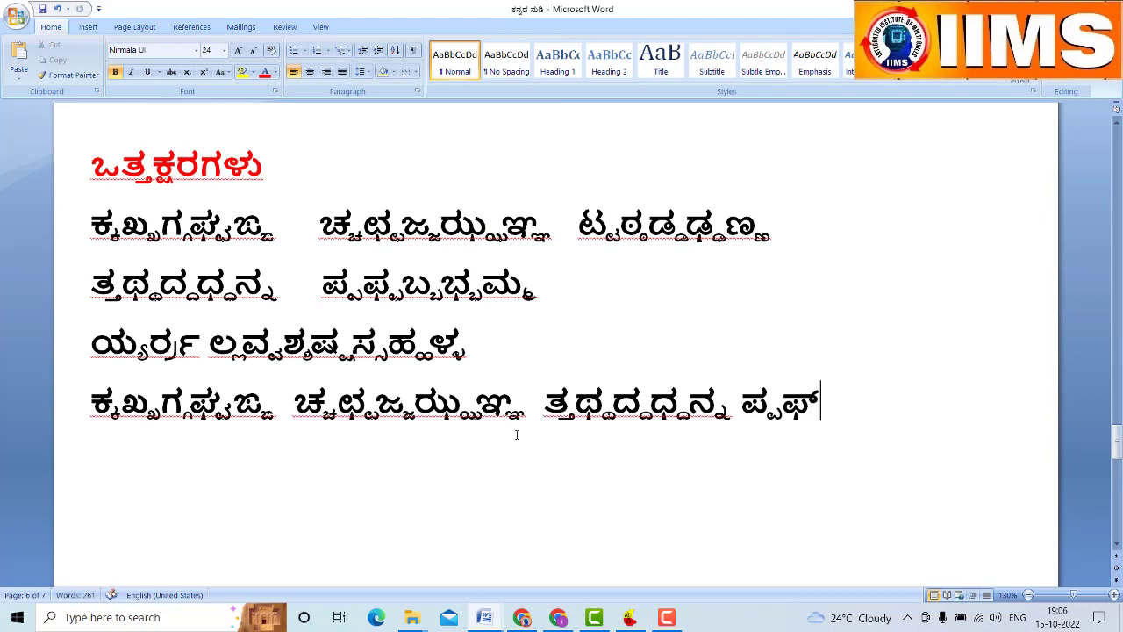
{"action": "type", "text": "ಫ"}
{"action": "type", "text": "ಬ್ಬ"}
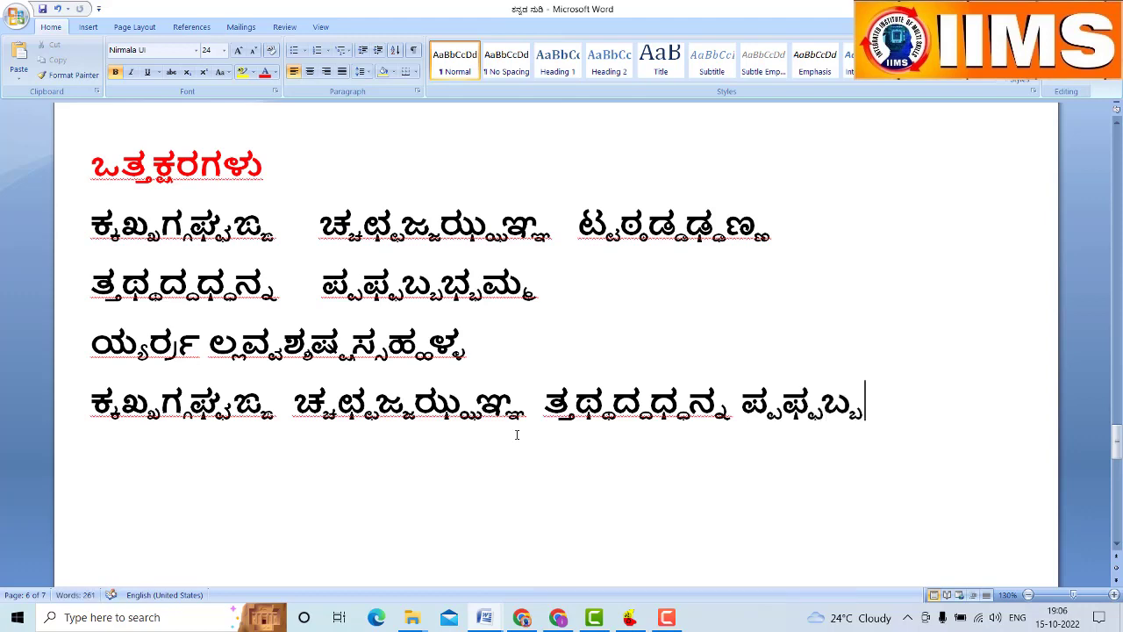
{"action": "type", "text": "ಭ"}
{"action": "type", "text": "್"}
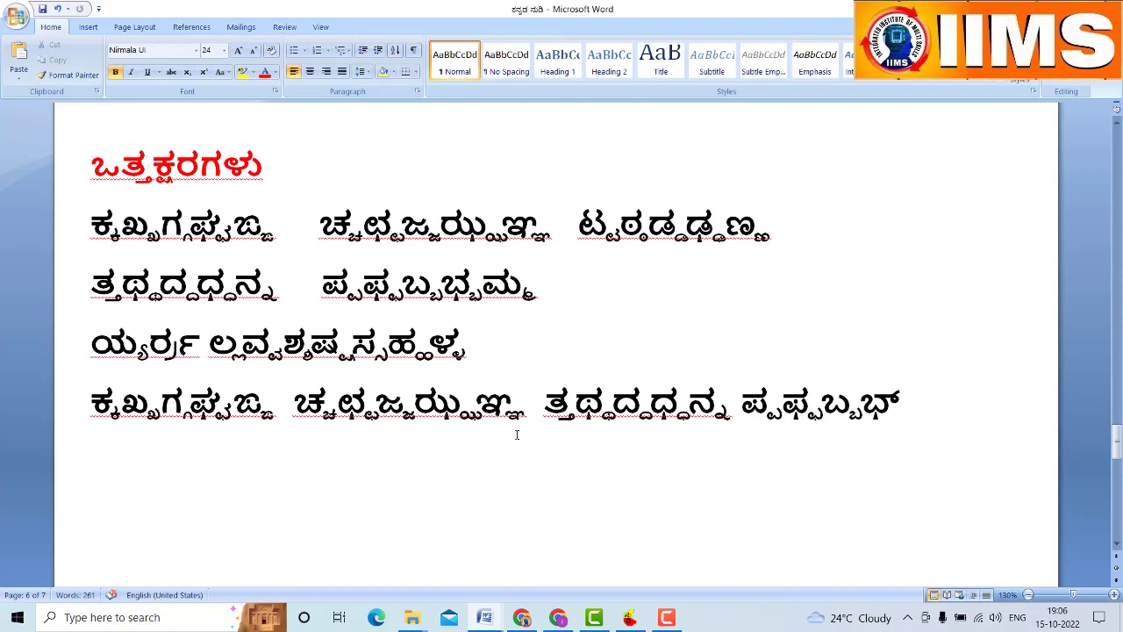
{"action": "type", "text": "ಭಮ"}
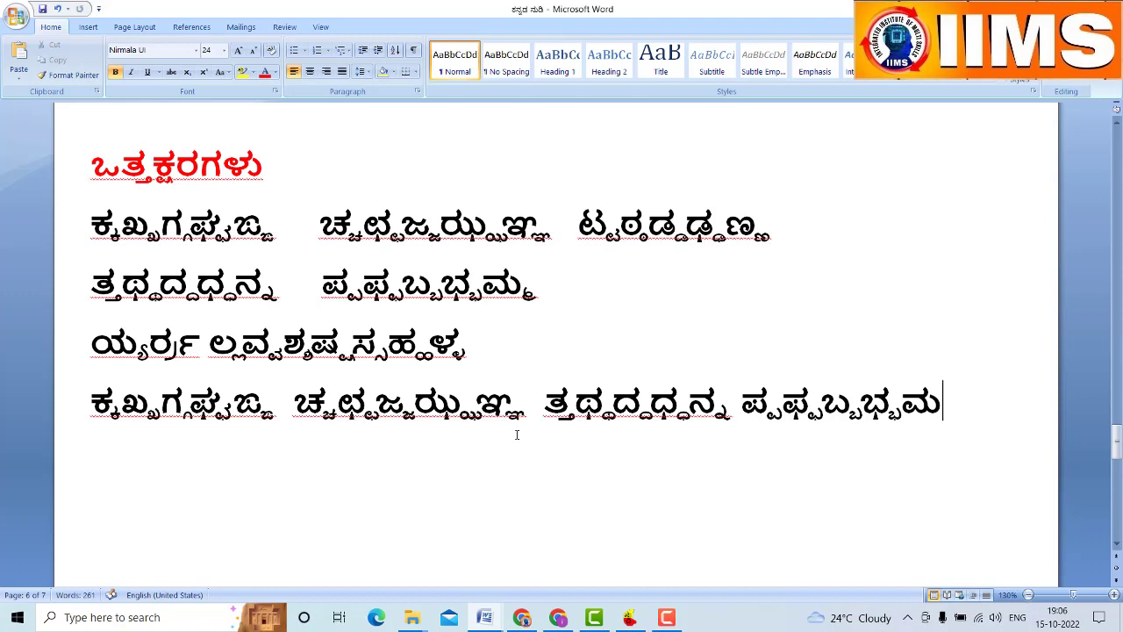
{"action": "type", "text": "್ಮ"}
End the fourth conjunct line after ಮ್ಮ and begin a fresh empty line
{"action": "key", "text": "Return"}
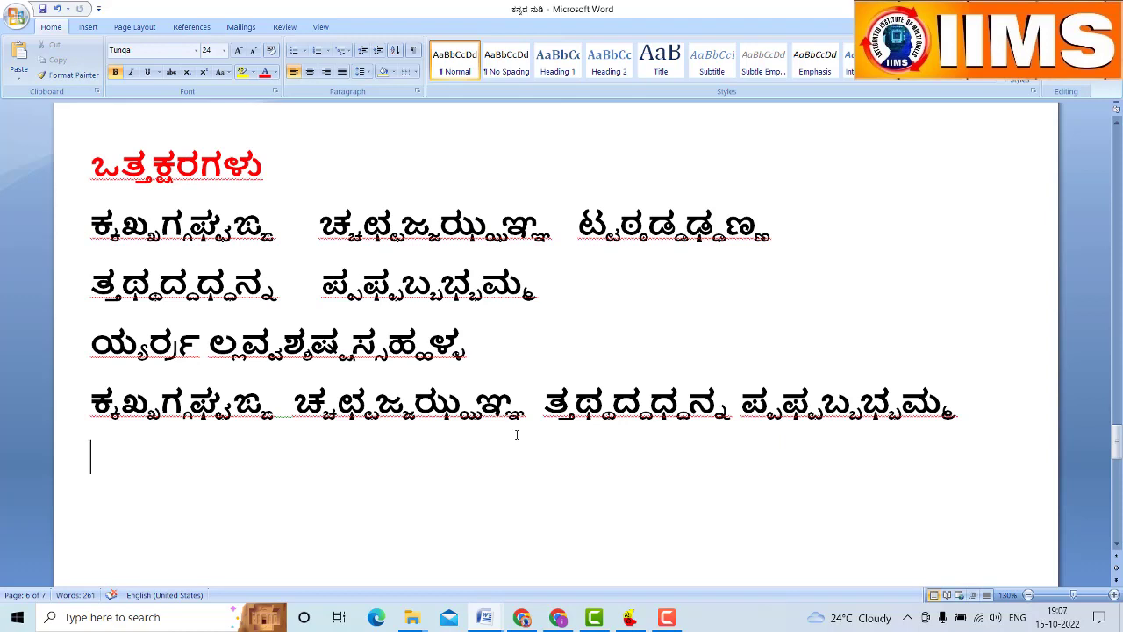
Type the conjuncts ಯ್ಯ ರ್ರ ಲ್ಲ ವ್ವ ಶ್ಶ ಷ್ಷ ಸ್ಸ ಹ್ಹ ಳ್ಳ on the new line
{"action": "type", "text": "ಯ್"}
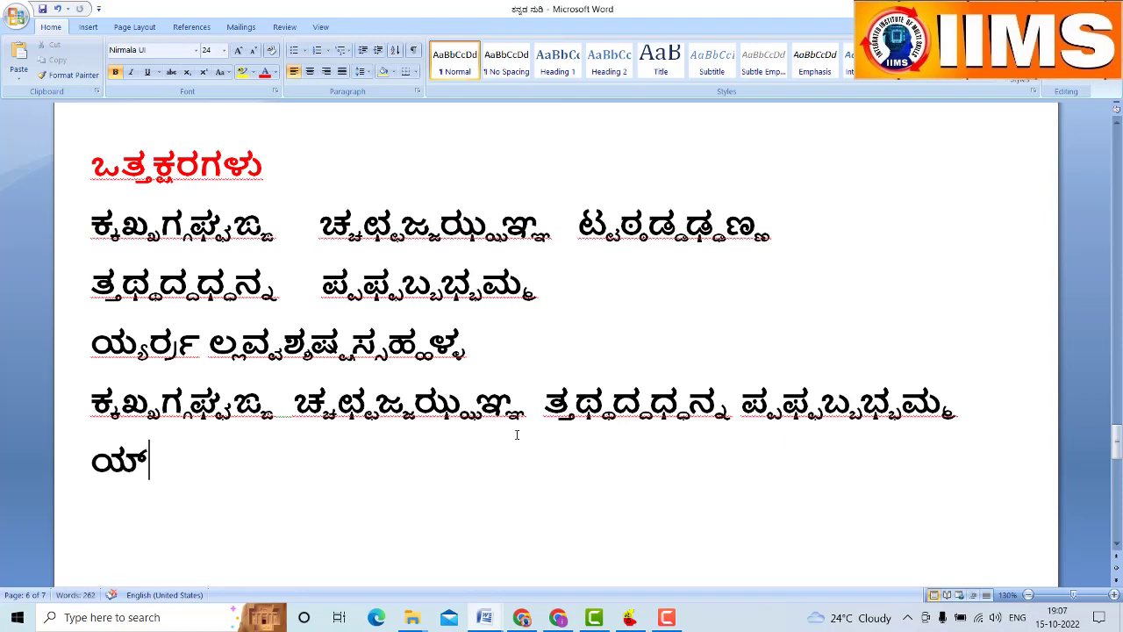
{"action": "type", "text": "ಯ"}
{"action": "type", "text": "rfr"}
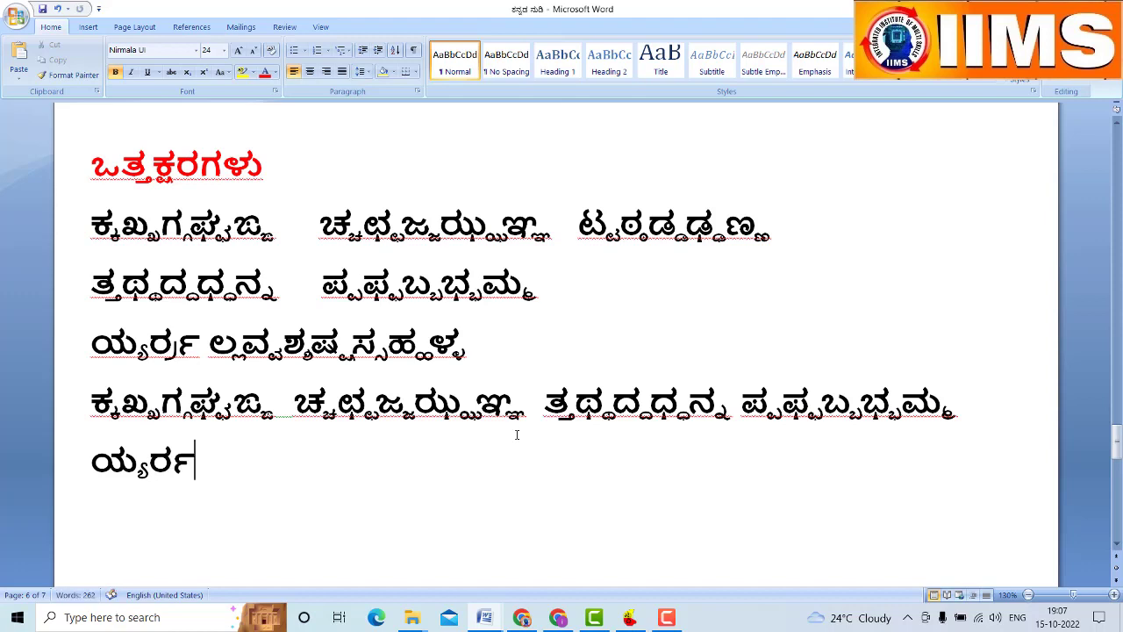
{"action": "type", "text": "f"}
{"action": "type", "text": "lfl"}
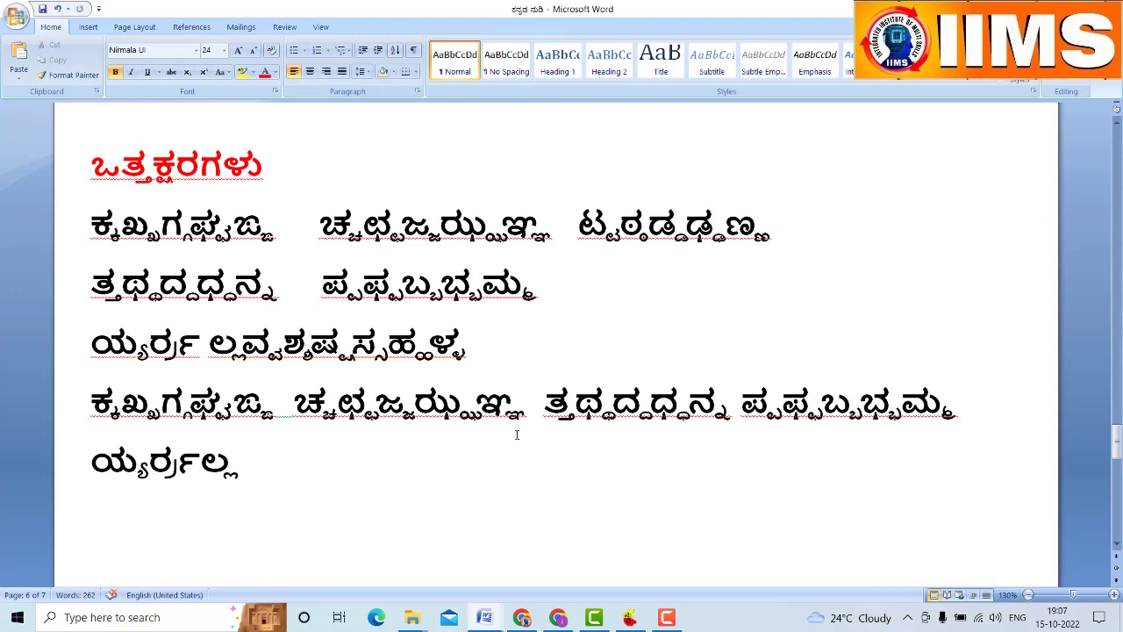
{"action": "type", "text": "v"}
{"action": "type", "text": "fvS"}
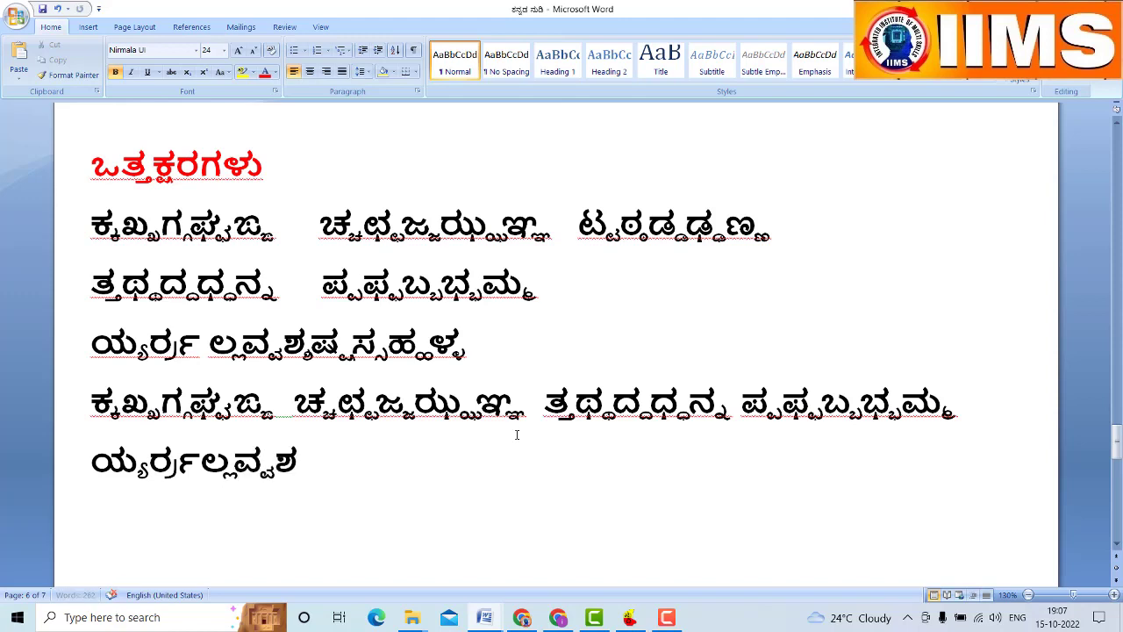
{"action": "type", "text": "f"}
{"action": "type", "text": "y"}
{"action": "type", "text": "xf"}
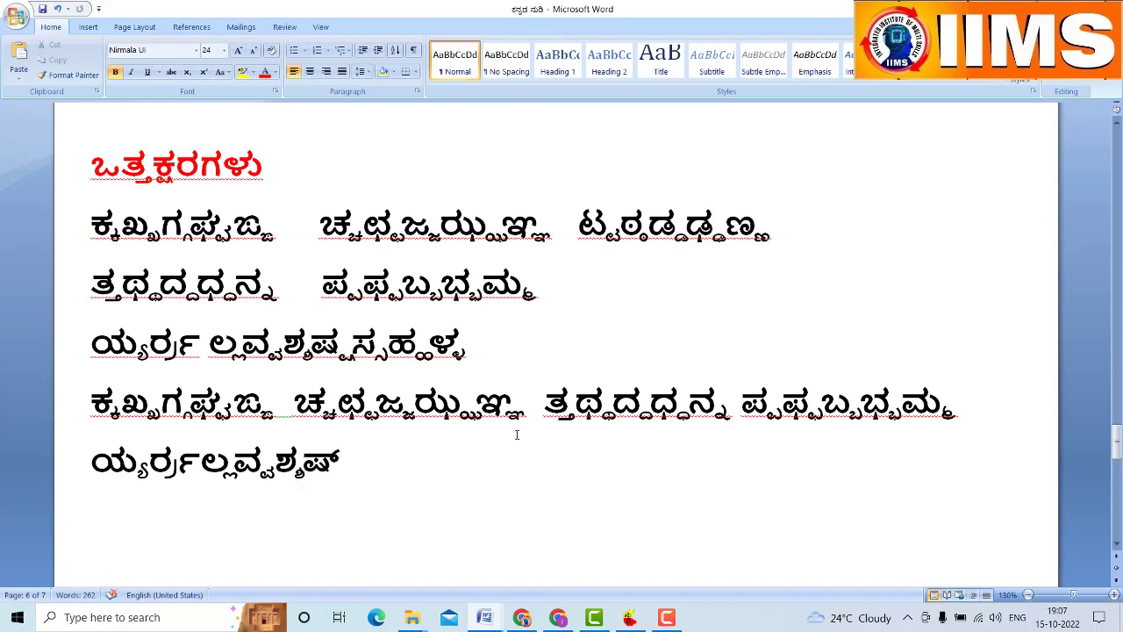
{"action": "type", "text": "xs"}
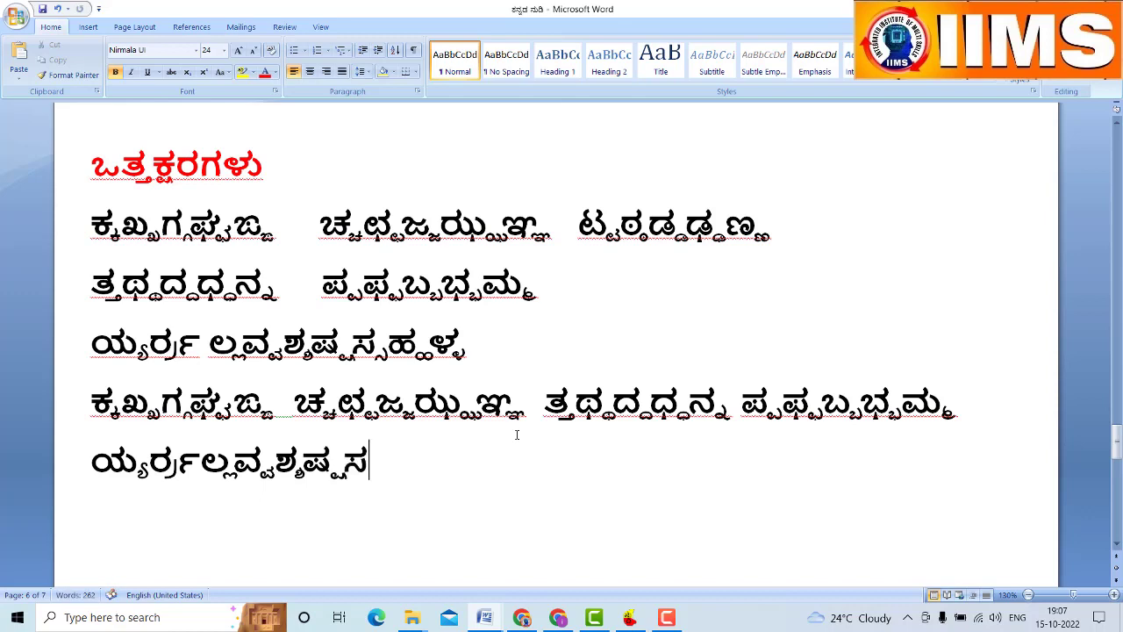
{"action": "type", "text": "fs"}
{"action": "type", "text": "h"}
{"action": "type", "text": "f"}
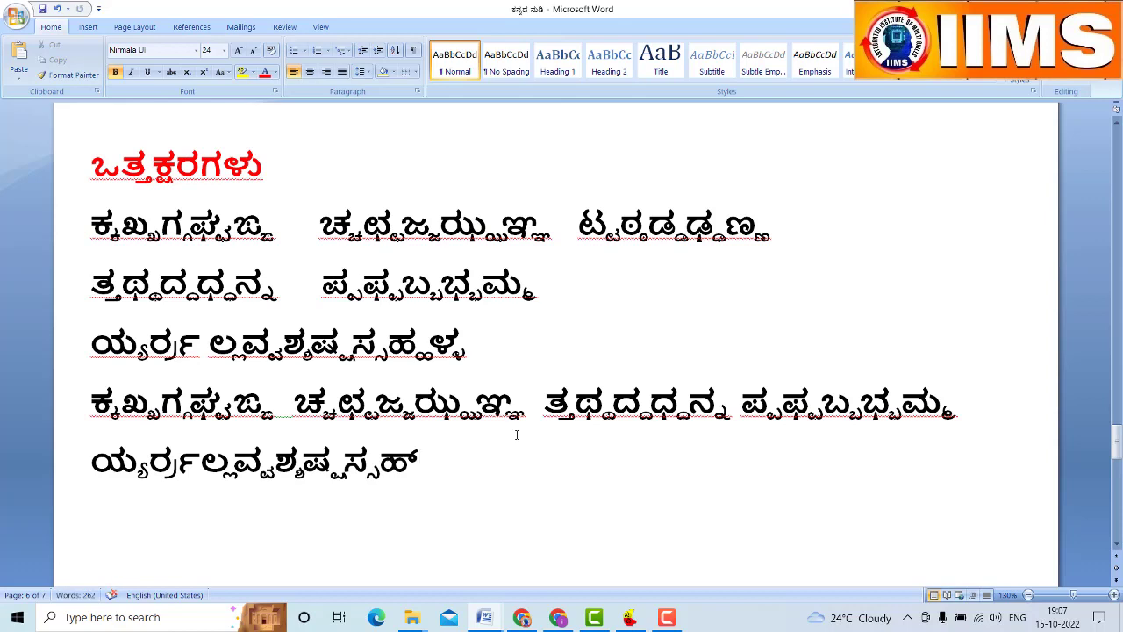
{"action": "type", "text": "h"}
{"action": "type", "text": "L"}
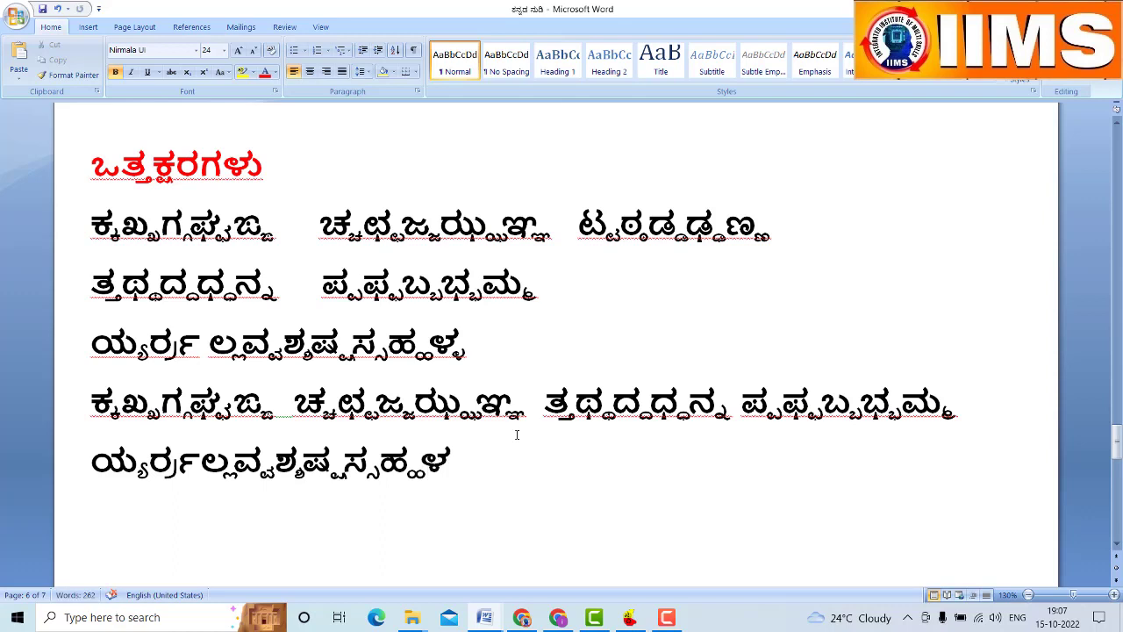
{"action": "type", "text": "f"}
{"action": "type", "text": "a"}
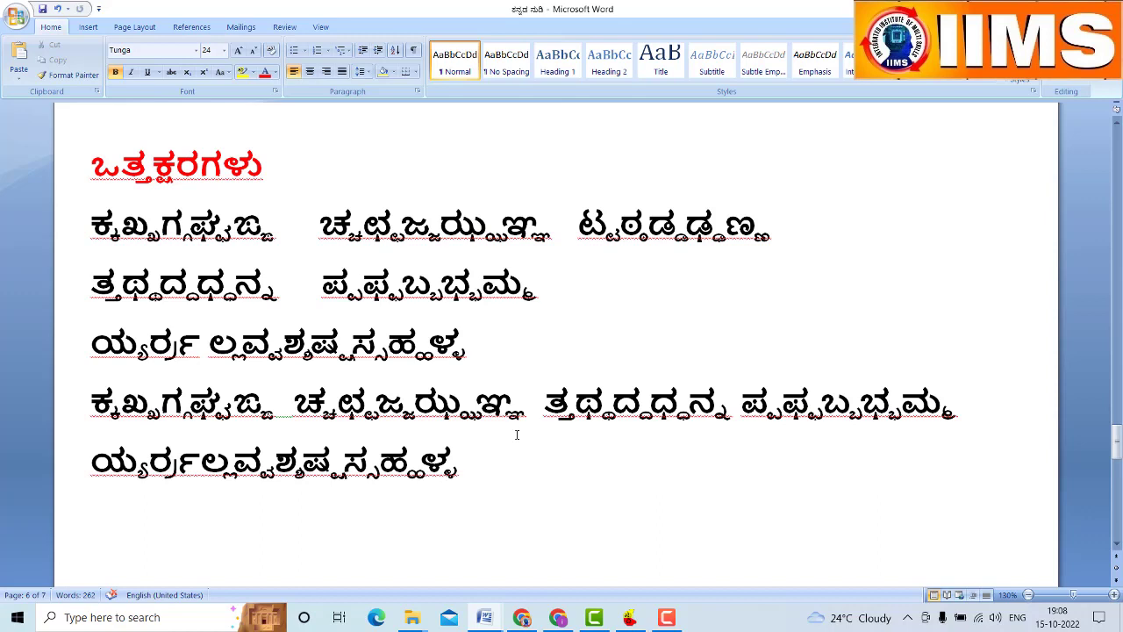
Delete the stray ಕ್ರ and add the words ಅಮ್ಮ ಅಪ್ಪ ಪ್ರವೀಣ at the line end
{"action": "type", "text": "ಕ್"}
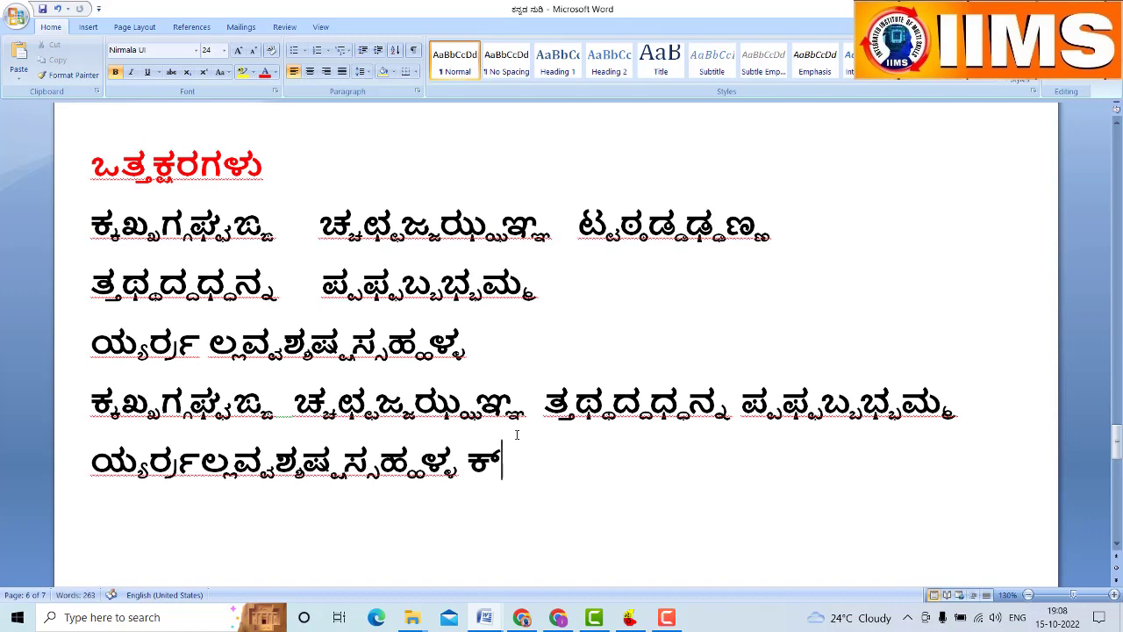
{"action": "type", "text": "ರ"}
{"action": "key", "text": "BackSpace"}
{"action": "key", "text": "BackSpace"}
{"action": "key", "text": "BackSpace"}
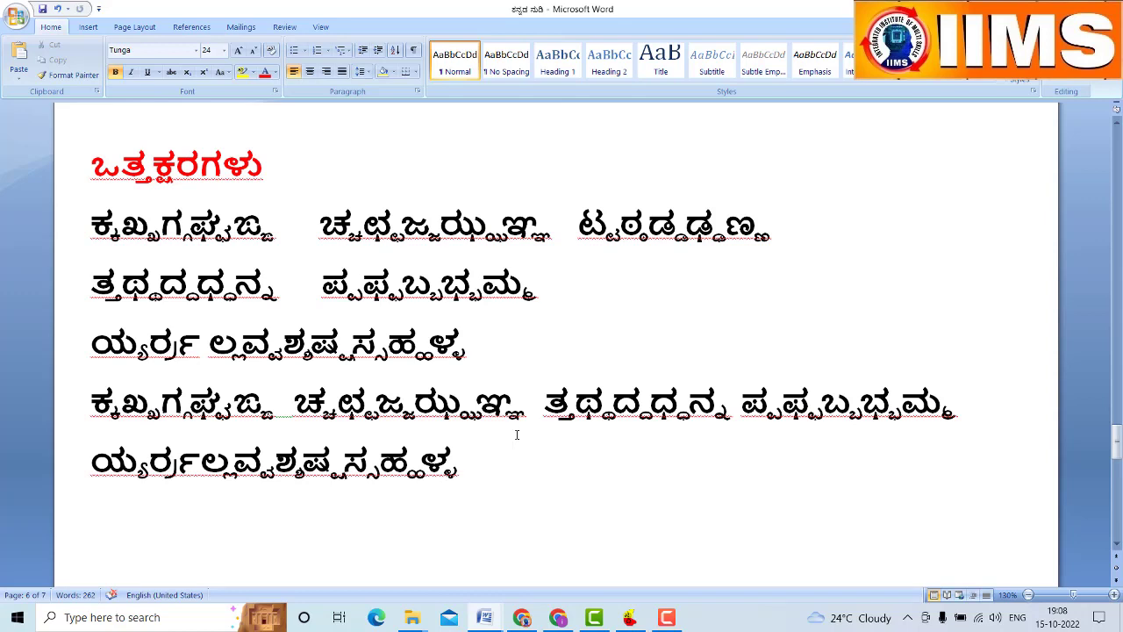
{"action": "type", "text": " ಅ"}
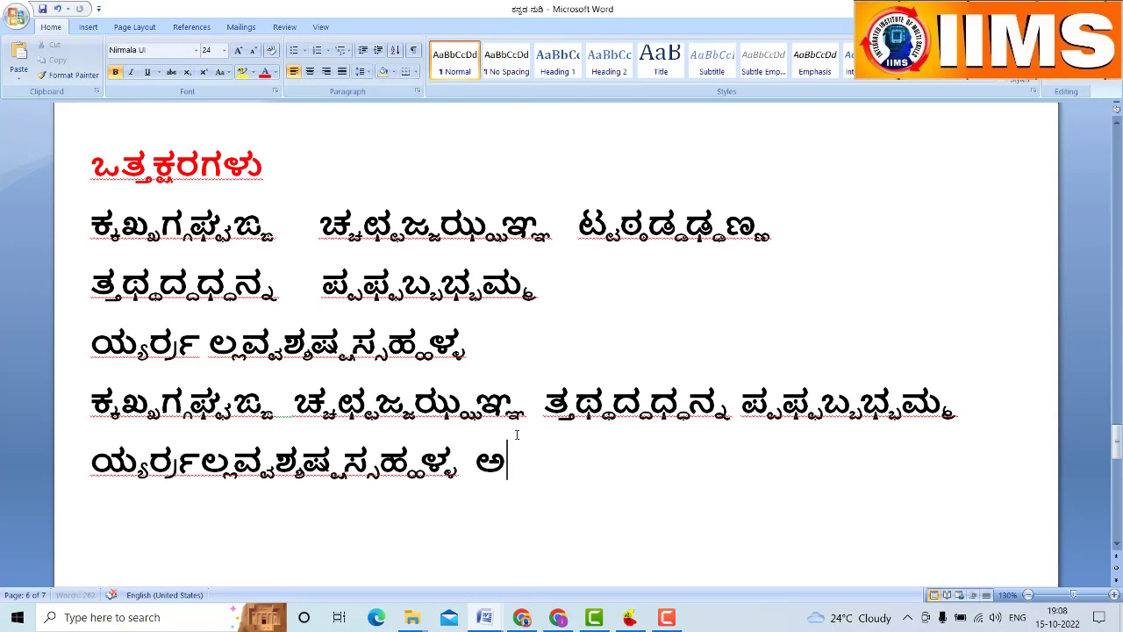
{"action": "type", "text": "ಮ"}
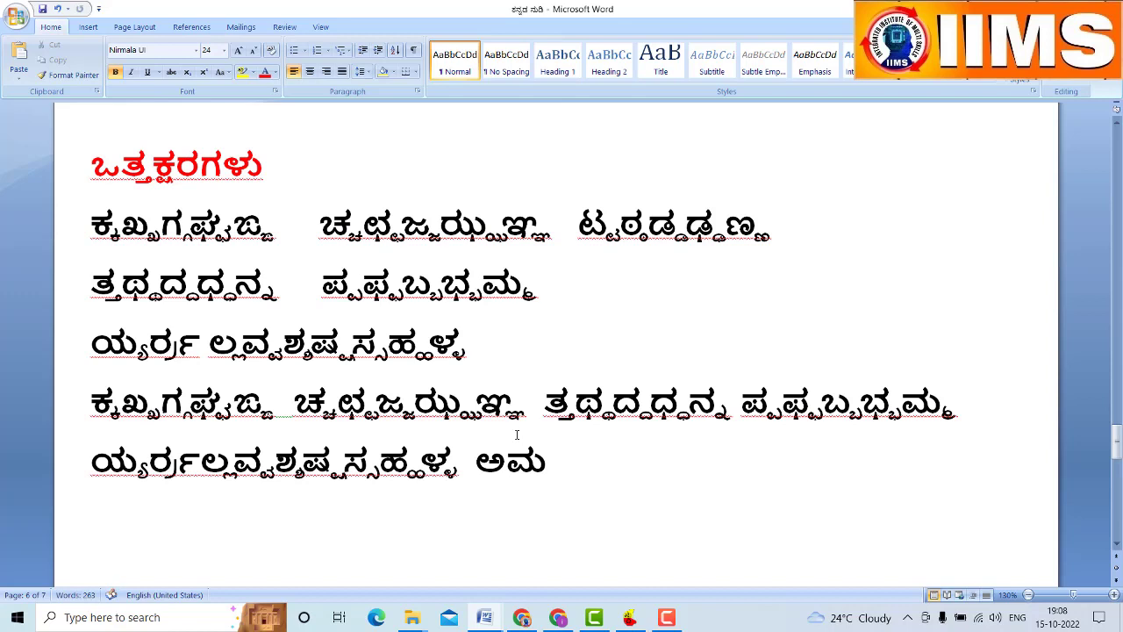
{"action": "type", "text": "್ಮ"}
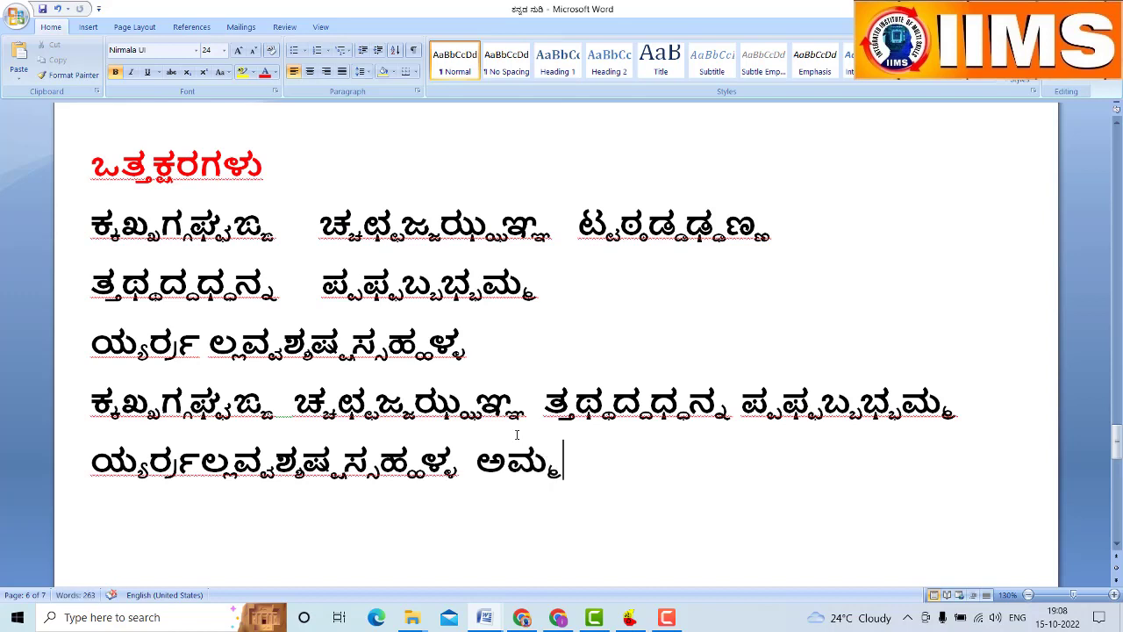
{"action": "type", "text": " ಅ"}
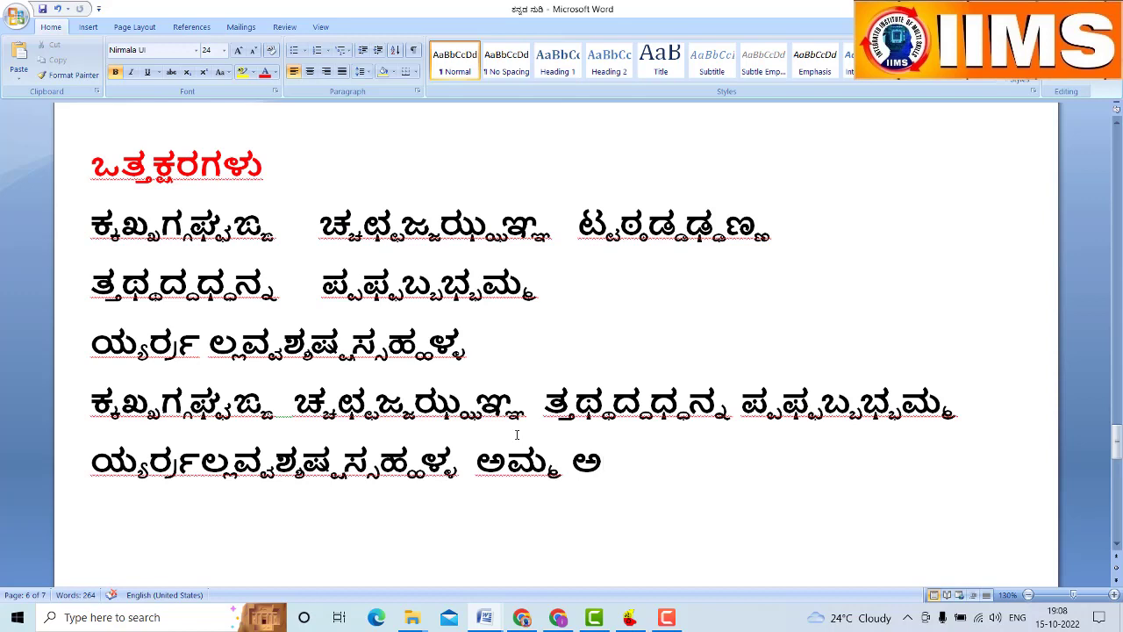
{"action": "type", "text": "ಪ"}
{"action": "type", "text": "್ಪ"}
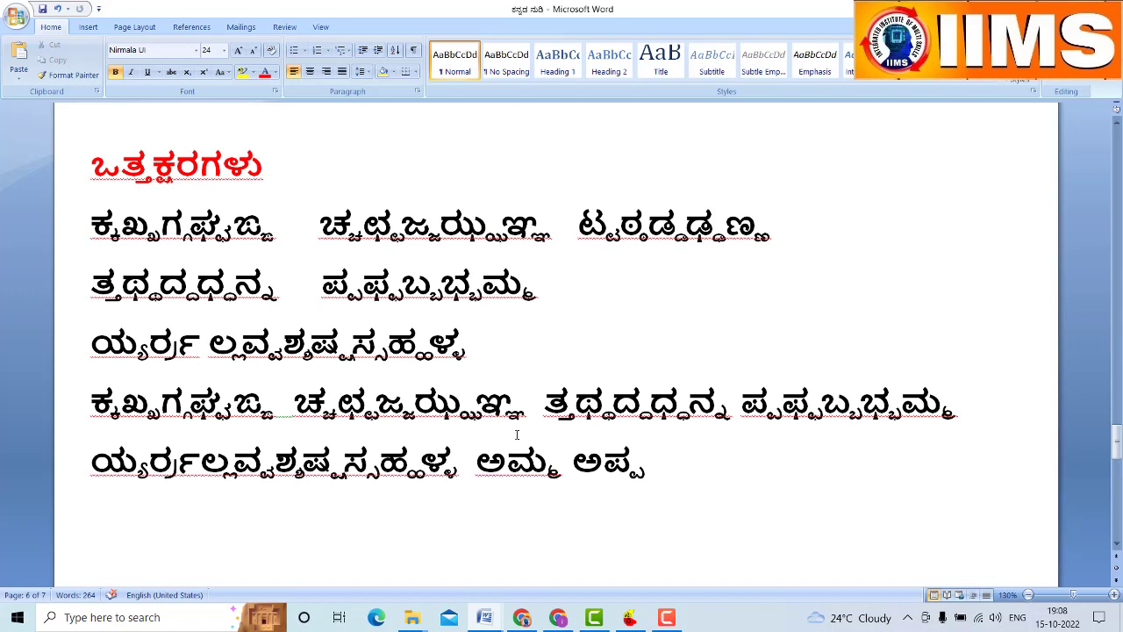
{"action": "type", "text": " ಪ"}
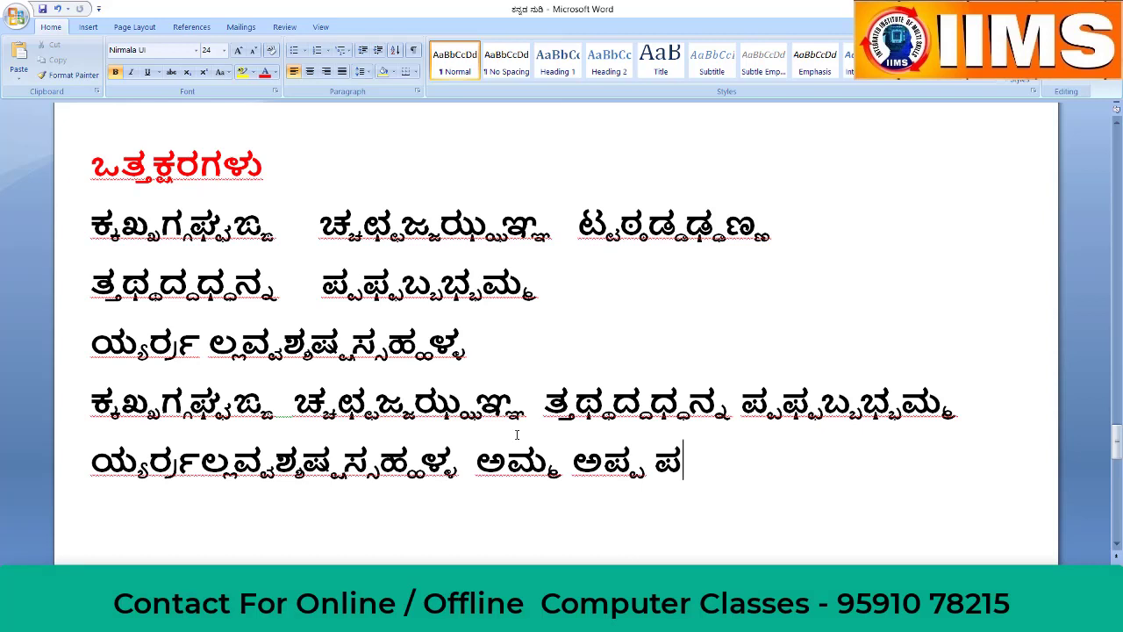
{"action": "type", "text": "್"}
{"action": "type", "text": "ರವೀ"}
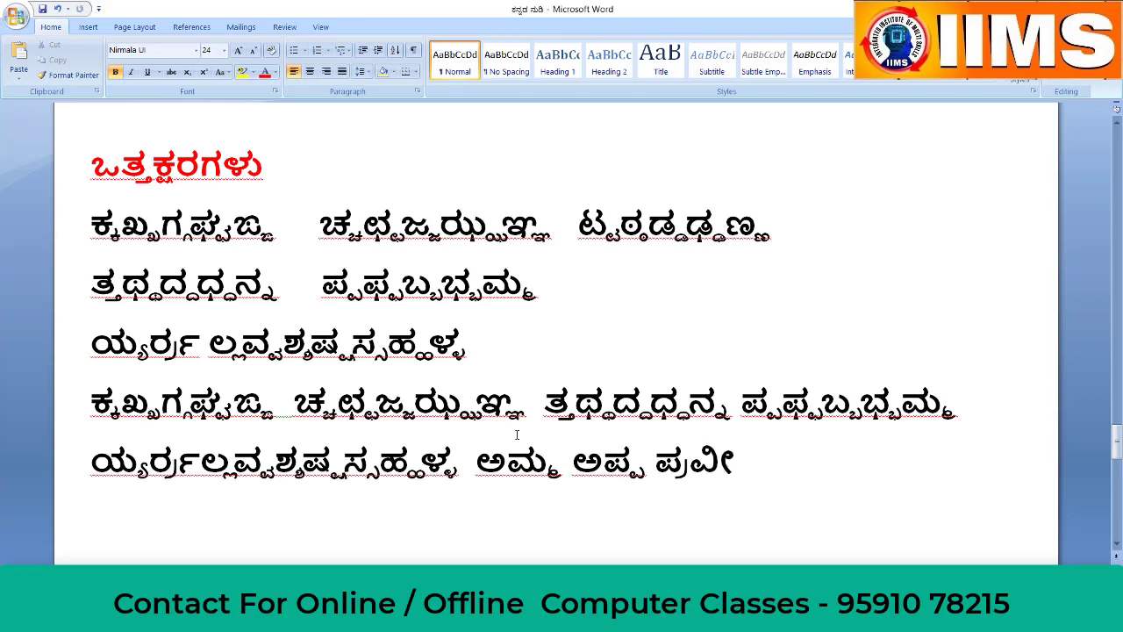
{"action": "type", "text": "ಣ"}
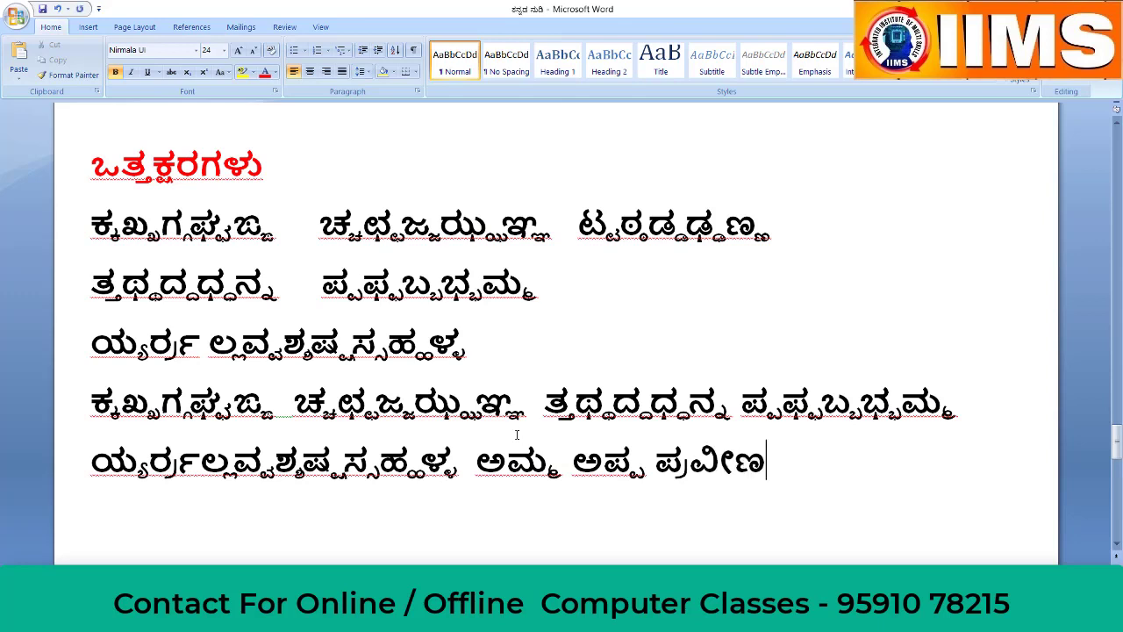